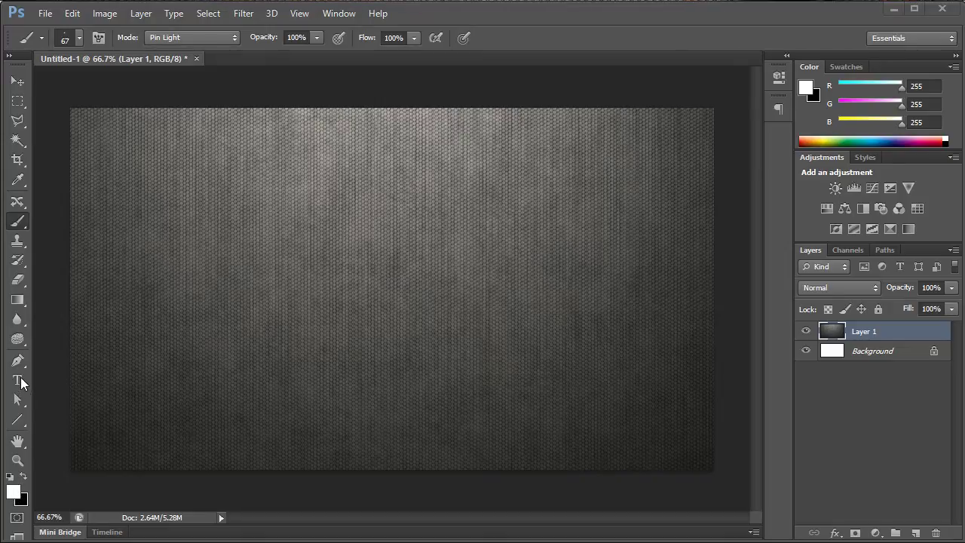
Add the text 'Gold Font' on the textured canvas with the Type tool.
click(18, 380)
click(249, 288)
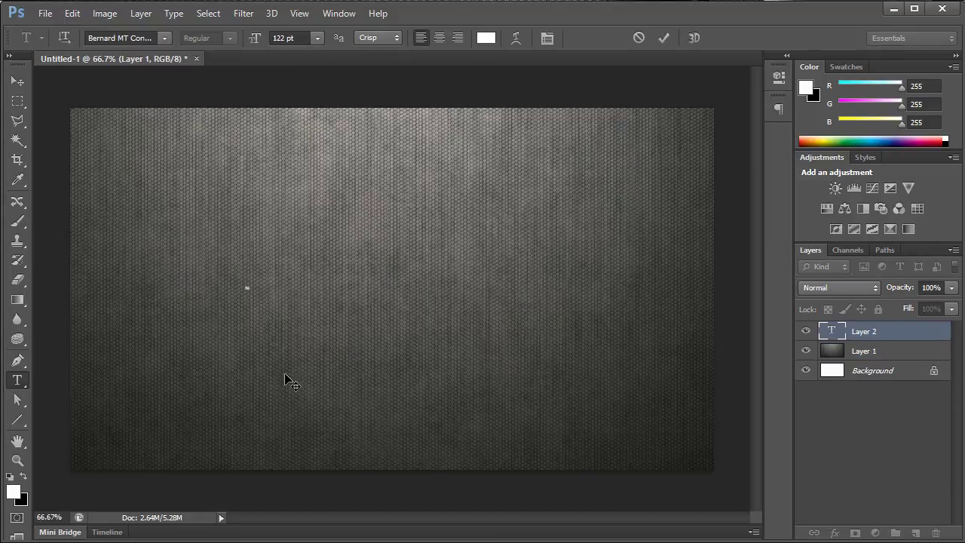
text(Gold Fo)
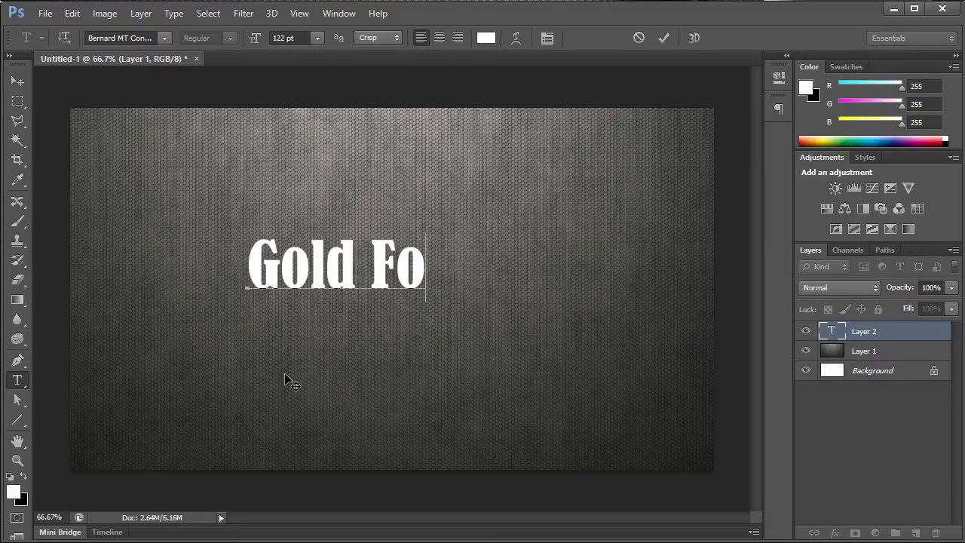
text(nt)
Move the Gold Font text down to the centre of the background.
click(18, 81)
drag(306, 197, 335, 236)
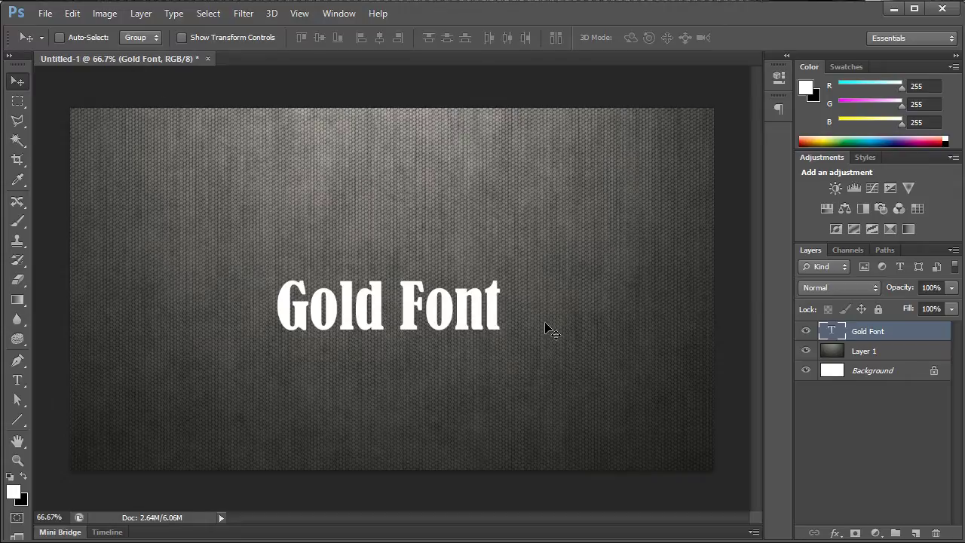
drag(380, 326, 369, 317)
Enable Bevel & Emboss on the text layer with Chisel Hard technique and size 4 px.
double_click(897, 330)
drag(598, 21, 536, 90)
click(513, 148)
click(681, 153)
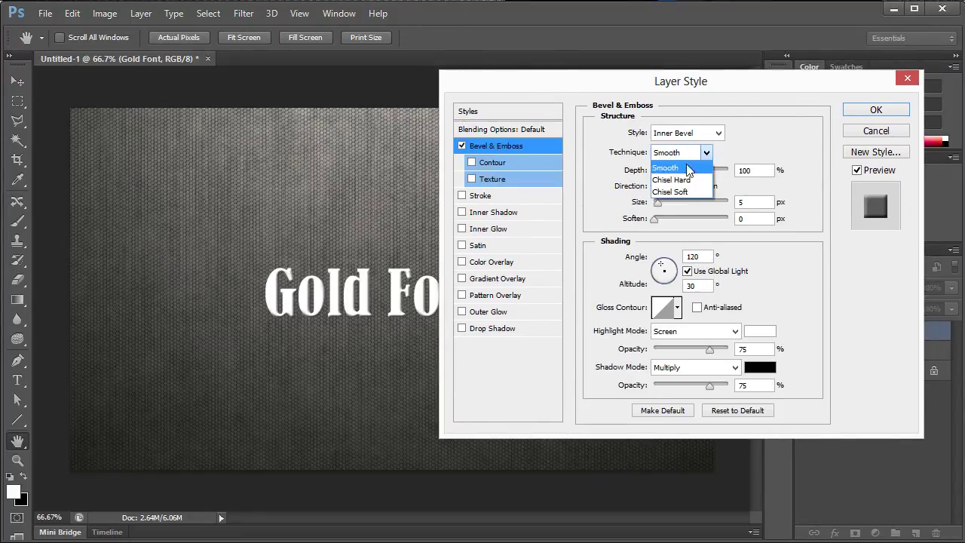
click(675, 172)
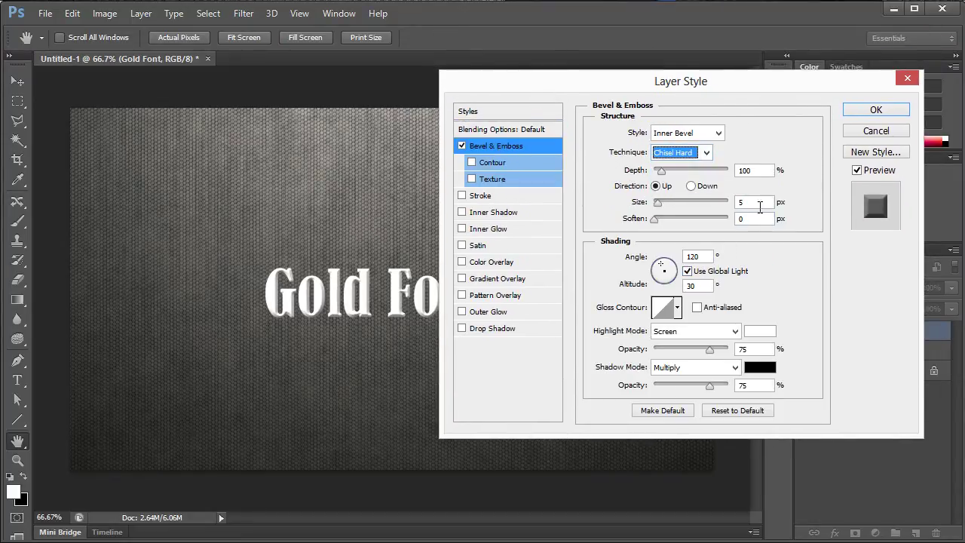
double_click(761, 204)
key(Down)
key(Down)
key(Up)
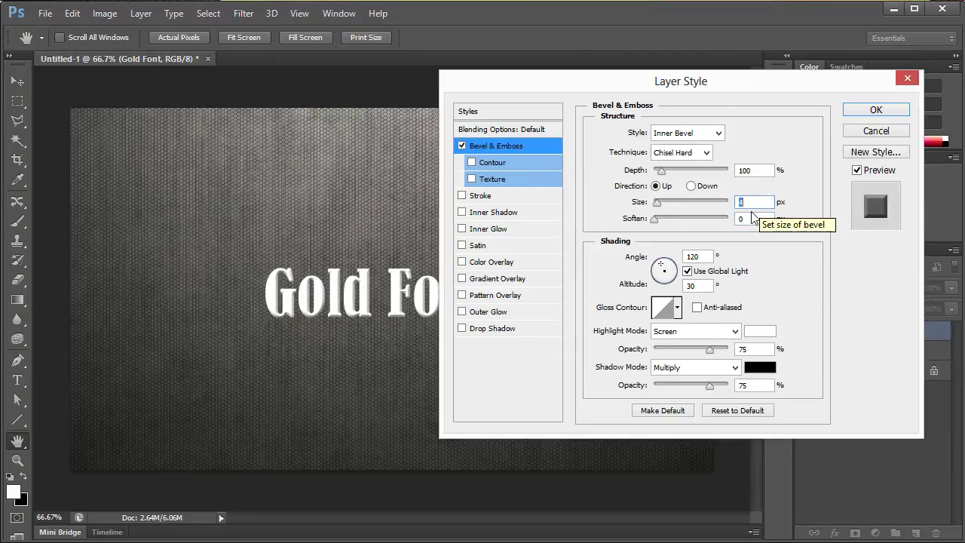
Turn on the bevel Contour and apply the Cone preset.
click(502, 163)
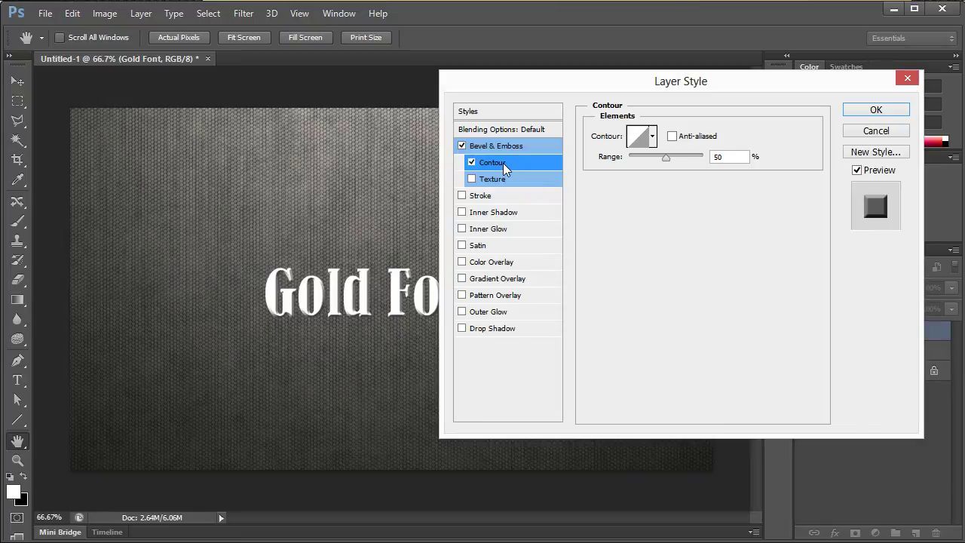
click(653, 137)
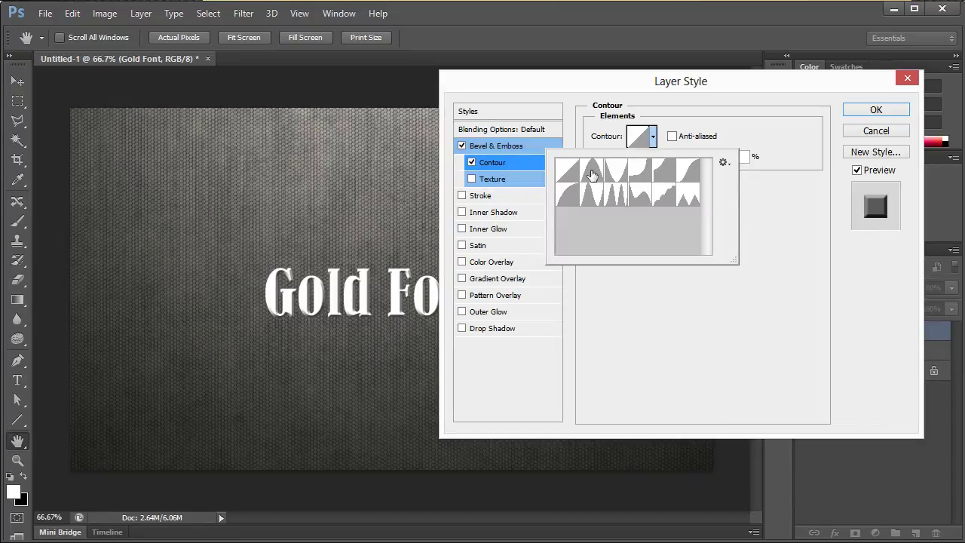
click(591, 173)
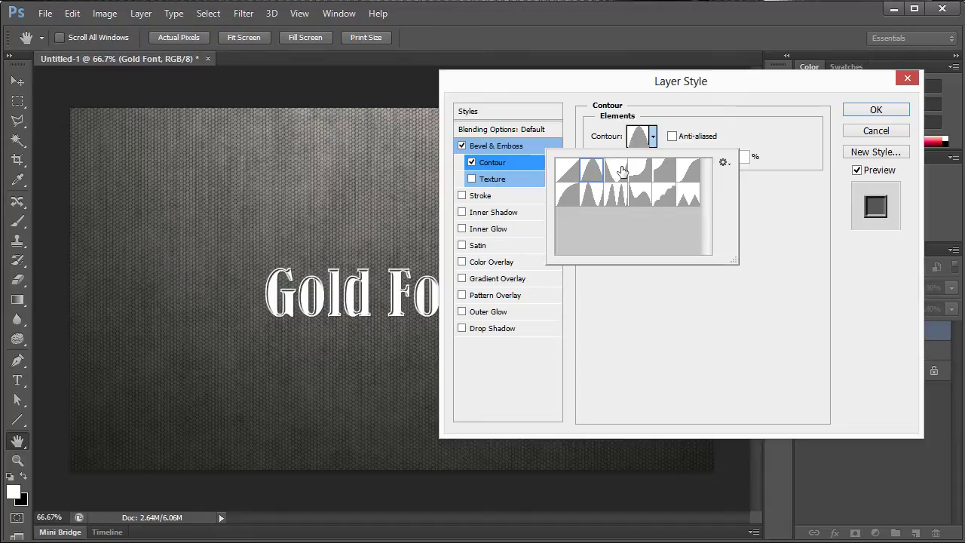
click(611, 333)
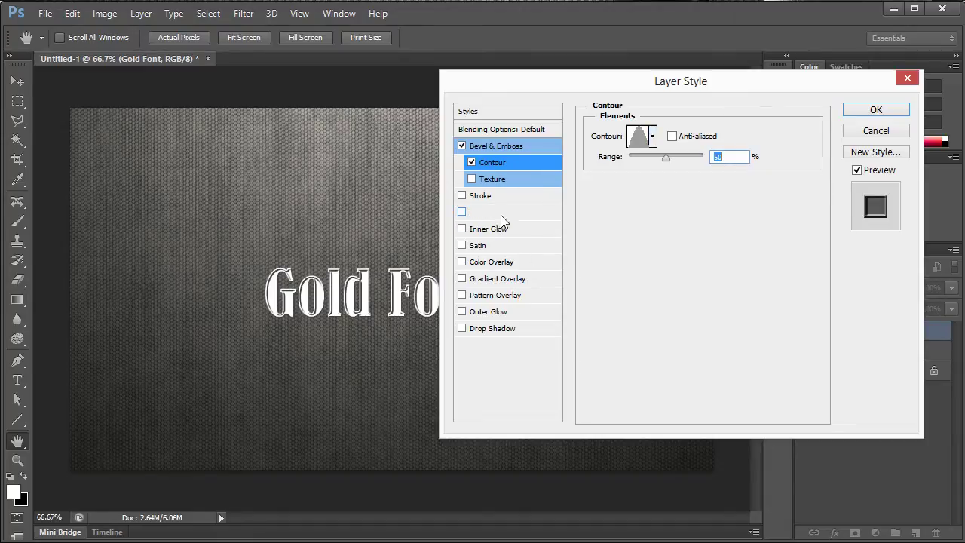
Enable Satin with a ridged contour and a 1 px black outside Stroke.
click(481, 246)
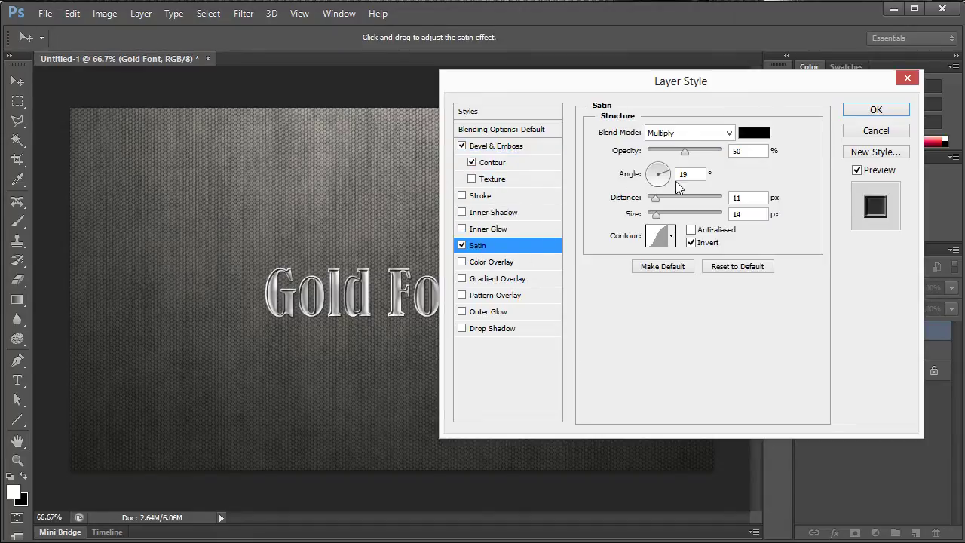
click(671, 236)
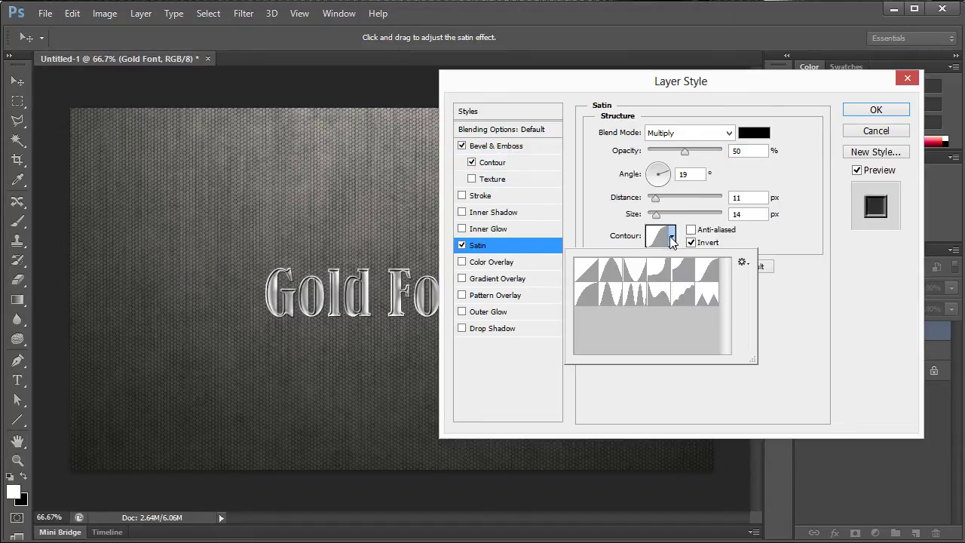
click(610, 301)
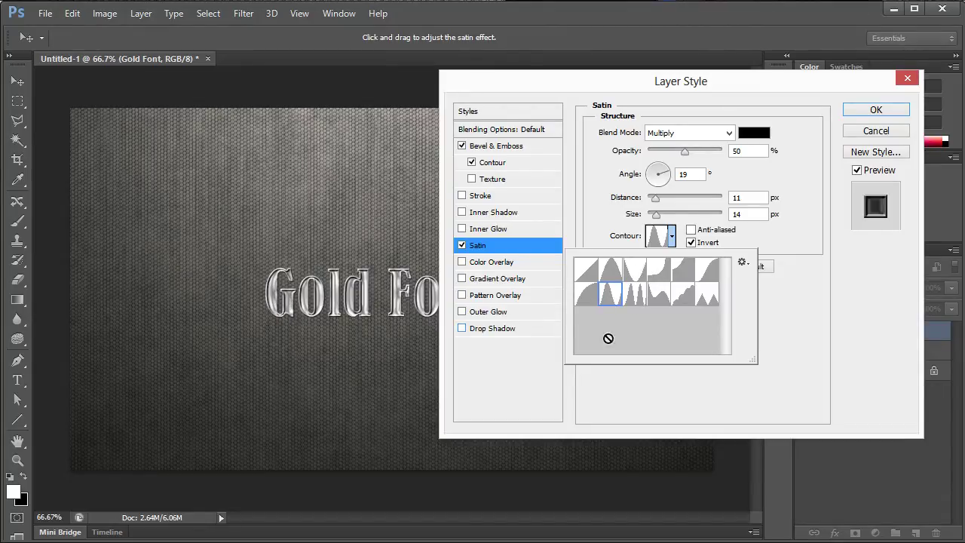
click(793, 359)
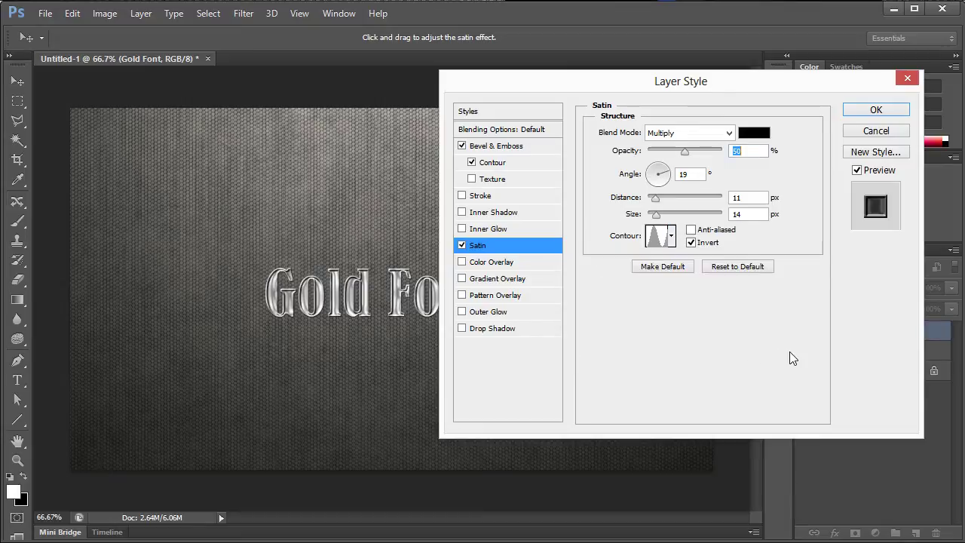
click(482, 195)
key(Down)
key(Down)
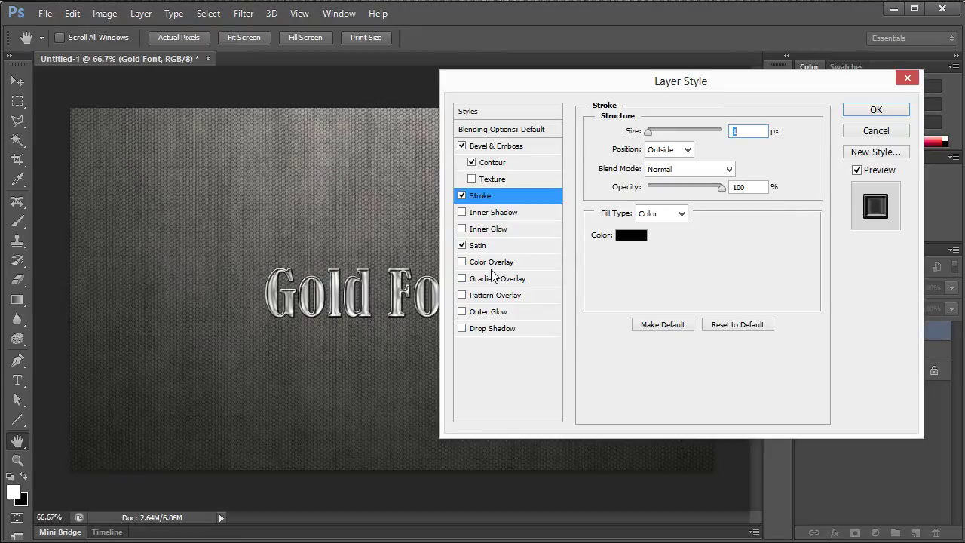
Add a Drop Shadow sized 17 px, then move the Layer Style dialog to reveal the text.
click(491, 328)
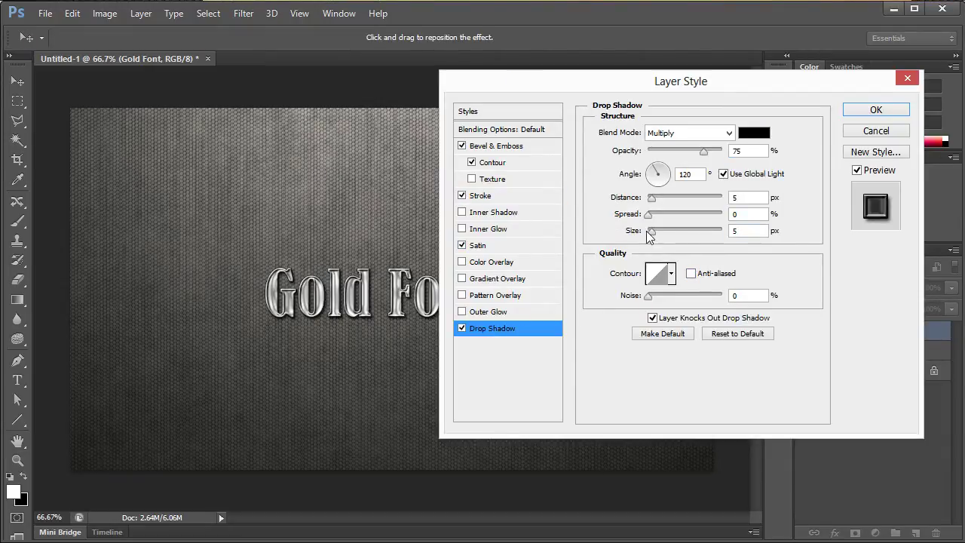
drag(648, 230, 660, 236)
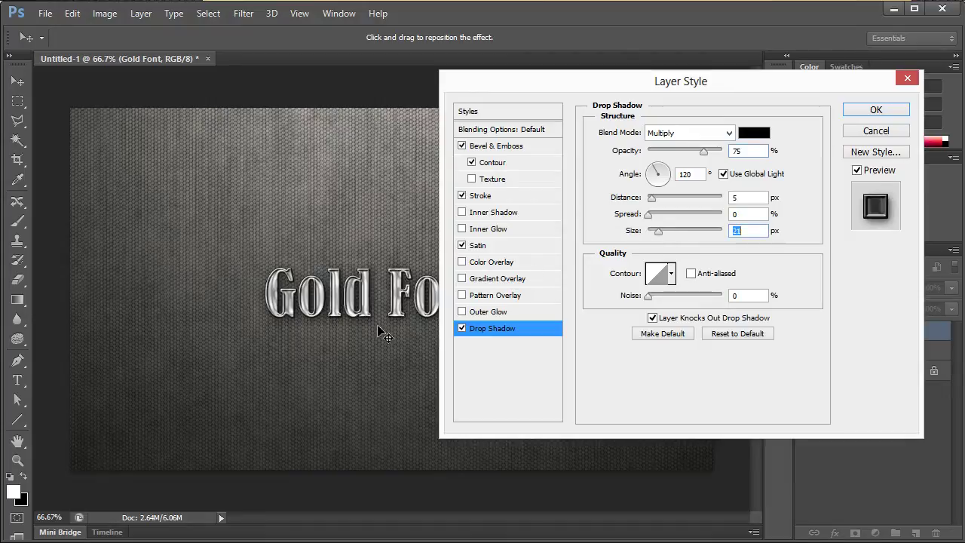
key(Down)
key(Down)
key(Down)
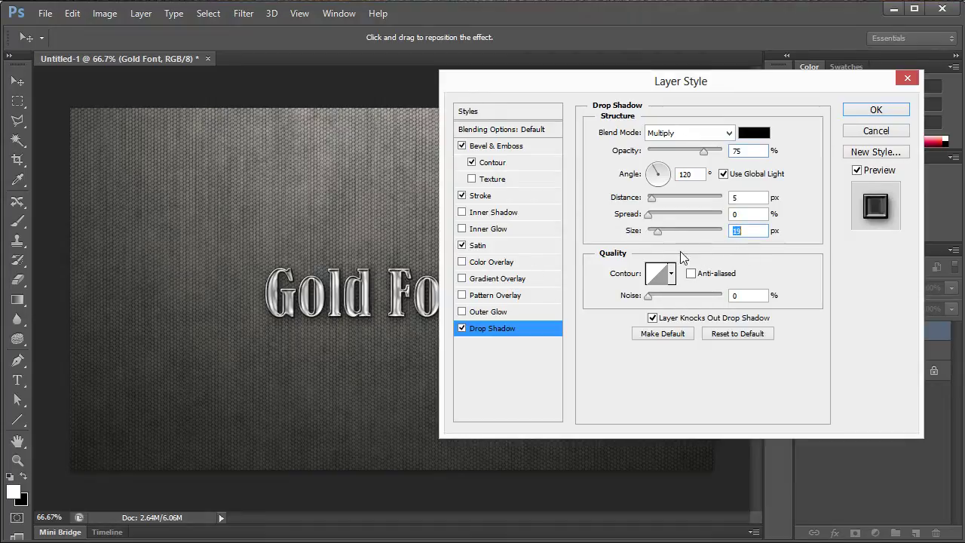
key(Down)
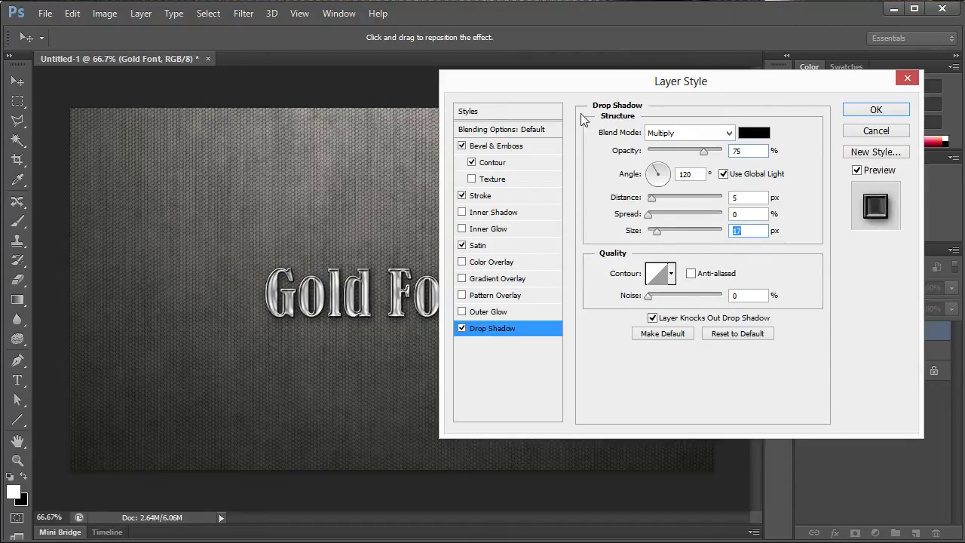
drag(578, 92, 664, 61)
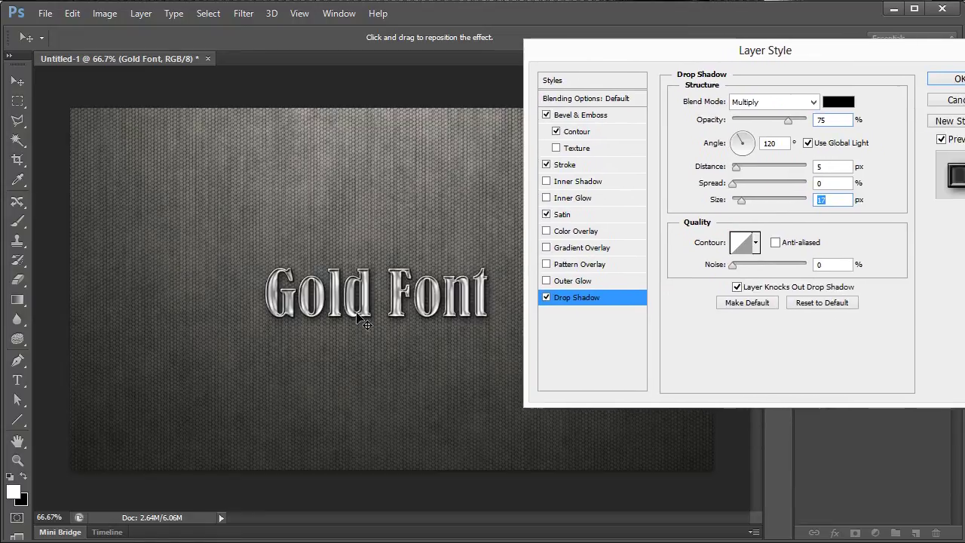
Enable Gradient Overlay with the copper preset and open it in the Gradient Editor.
click(584, 249)
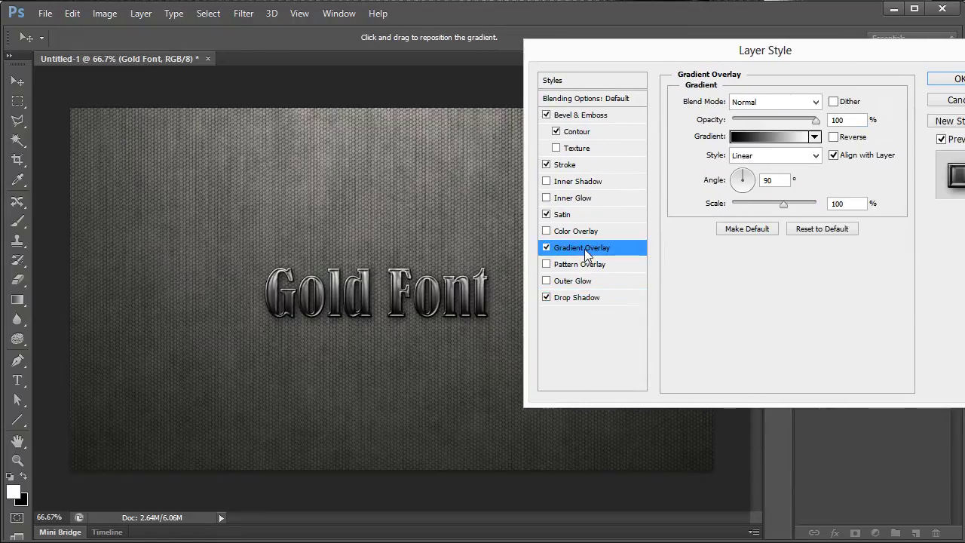
click(815, 137)
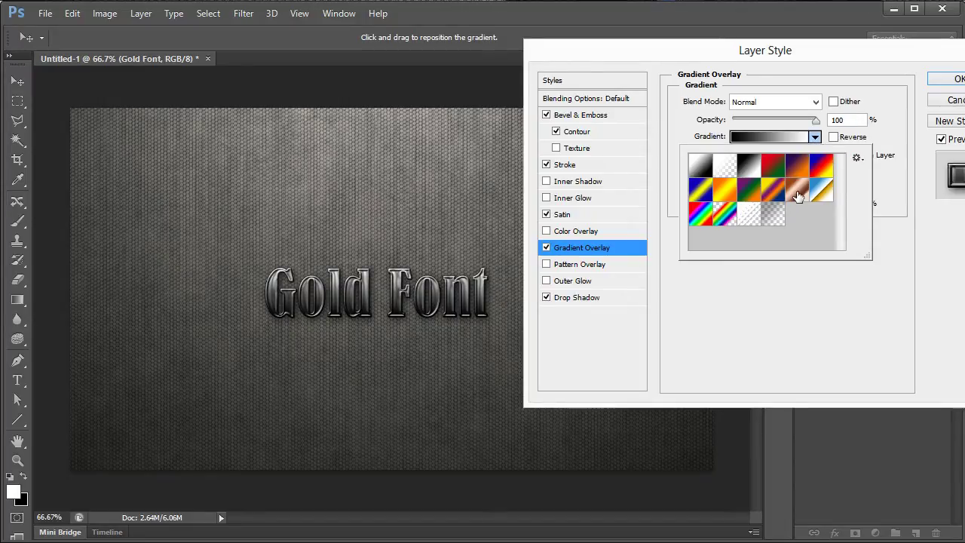
click(798, 195)
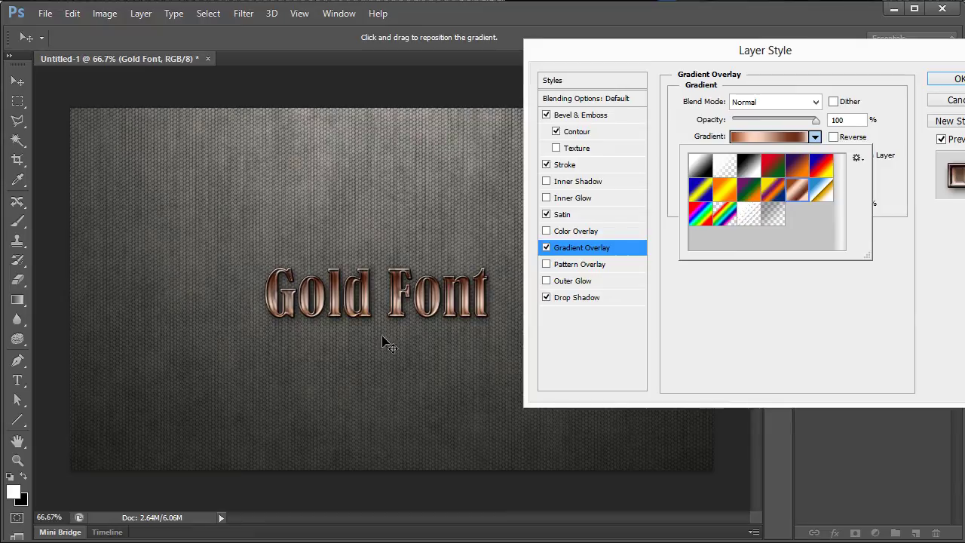
click(773, 136)
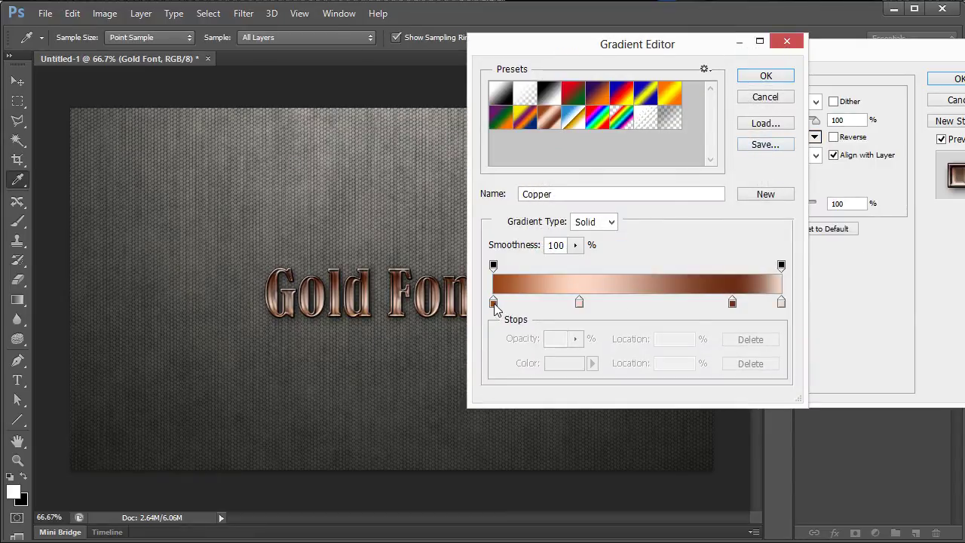
Recolour the left stop to gold and the middle stop to soft beige.
click(494, 302)
click(558, 363)
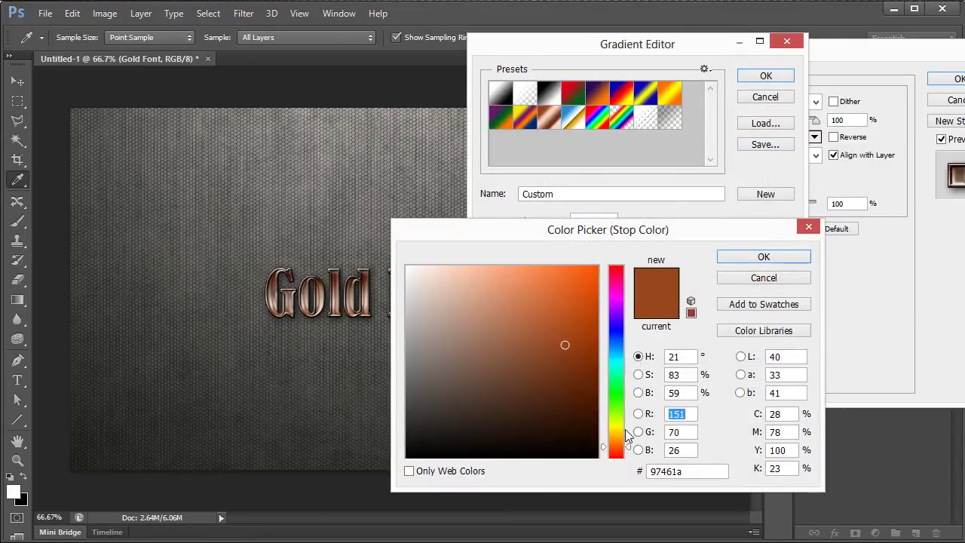
mouse_move(627, 444)
mouse_down()
mouse_move(631, 426)
mouse_move(631, 436)
mouse_up()
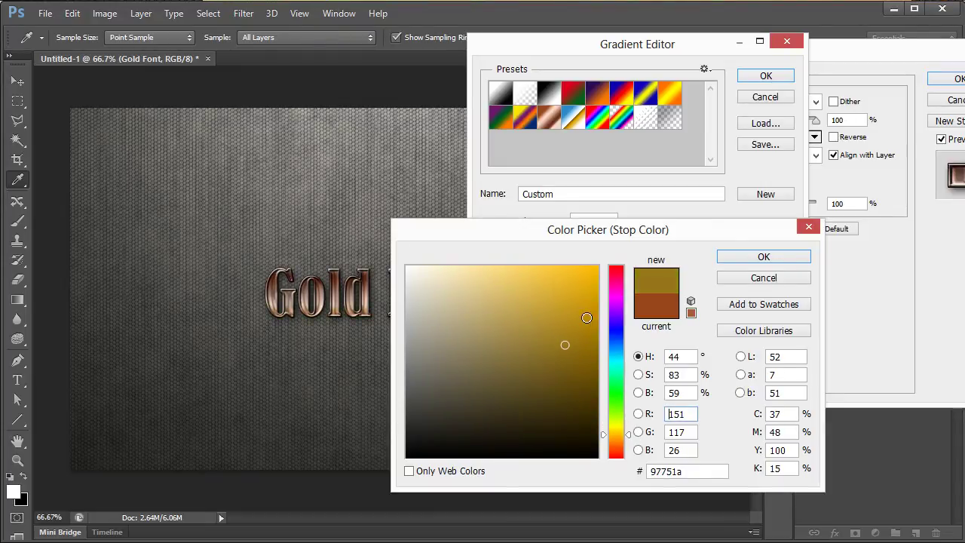
click(747, 257)
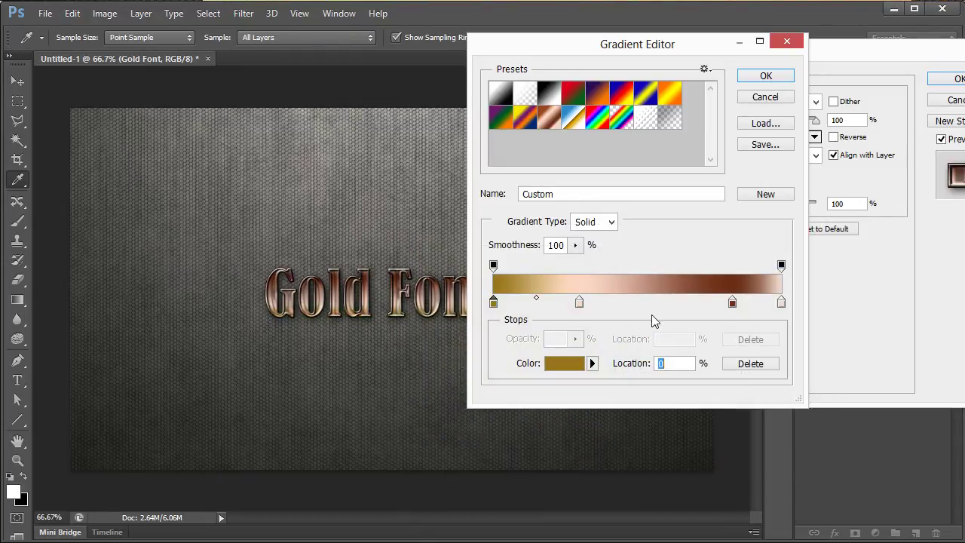
click(578, 304)
click(562, 362)
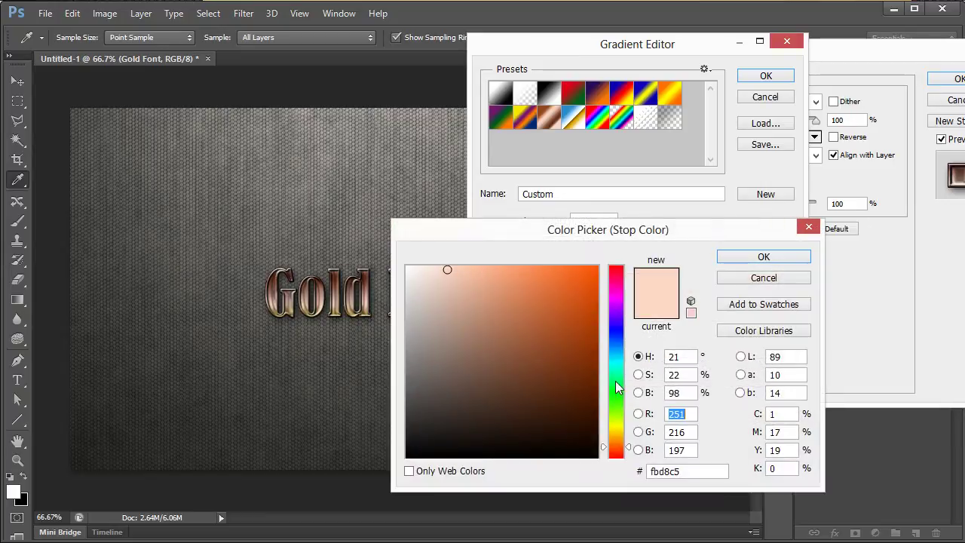
mouse_move(615, 436)
mouse_down()
mouse_move(625, 424)
mouse_move(625, 444)
mouse_up()
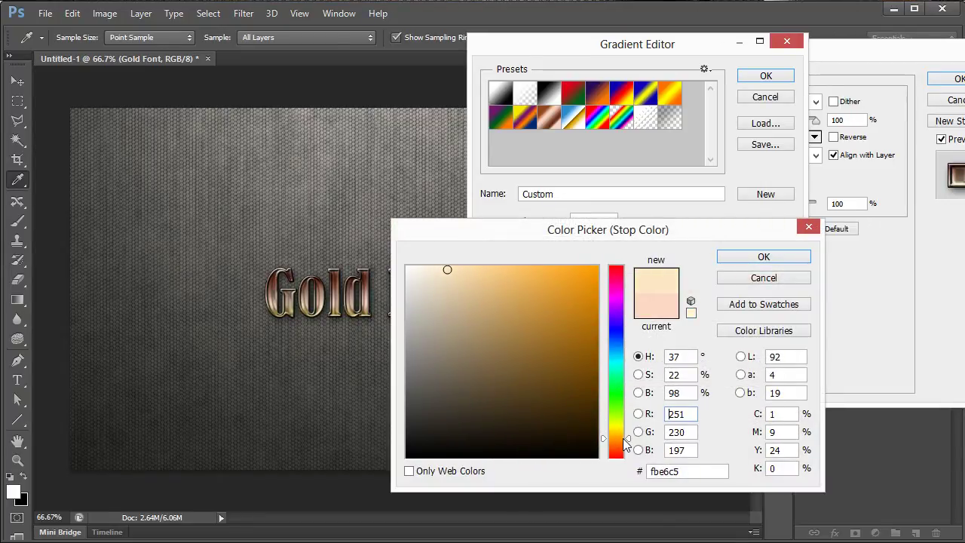
mouse_move(461, 297)
mouse_down()
mouse_move(452, 280)
mouse_move(478, 277)
mouse_up()
click(760, 257)
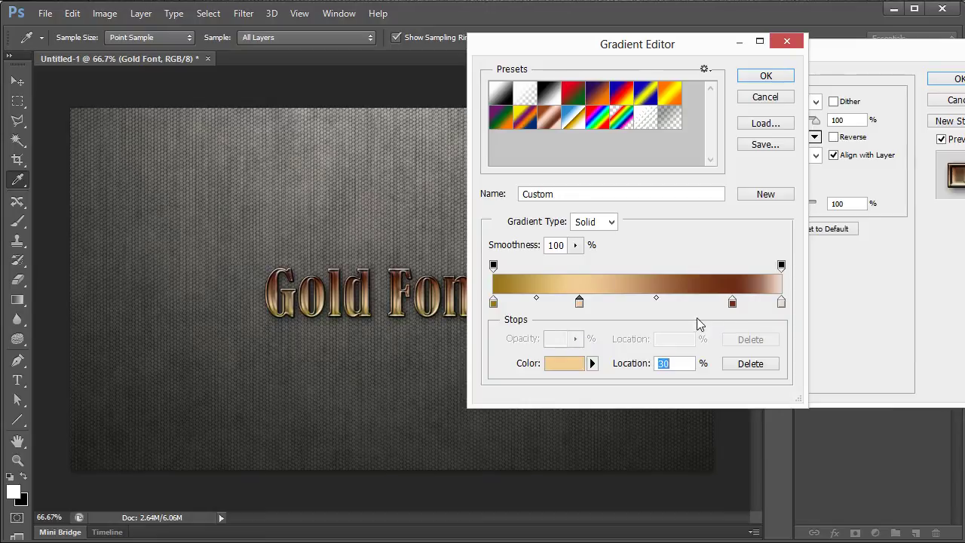
Recolour the brown stop to dark gold and the rightmost stop to pale beige, then accept the gradient.
click(732, 303)
click(574, 363)
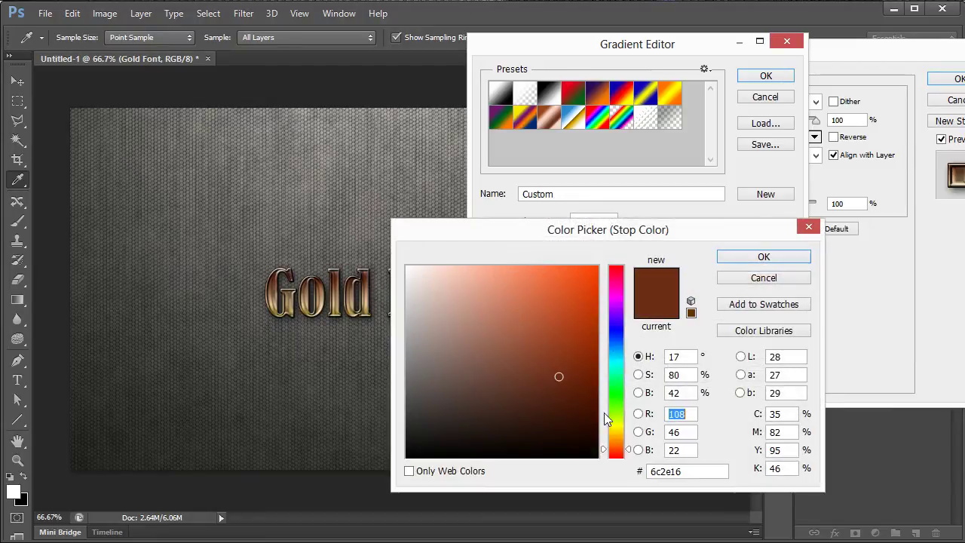
drag(616, 440, 625, 437)
click(762, 257)
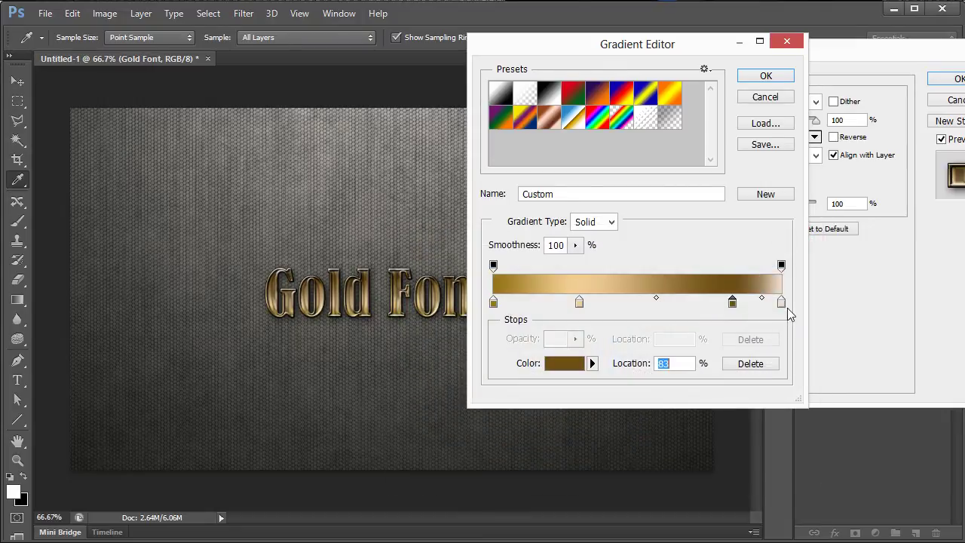
click(782, 302)
click(571, 364)
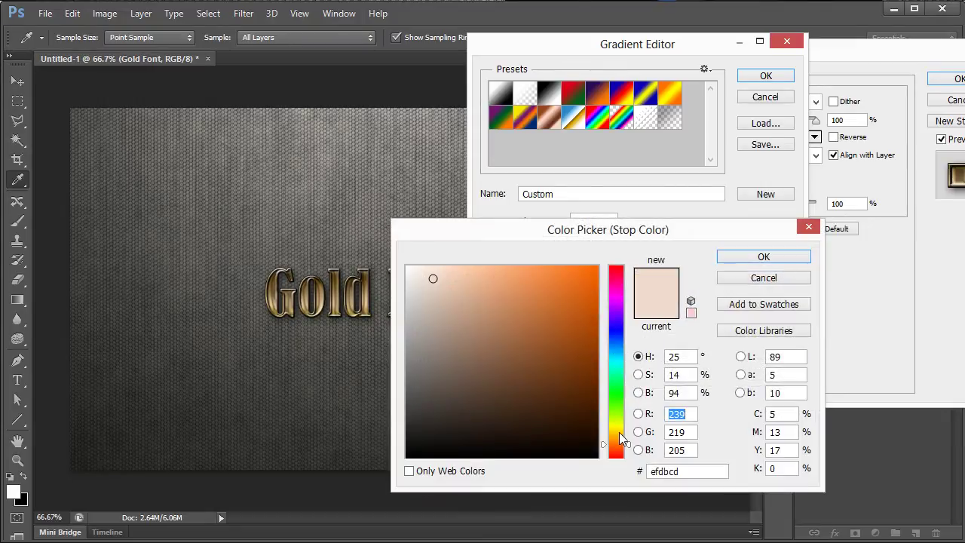
drag(618, 438, 622, 435)
click(458, 294)
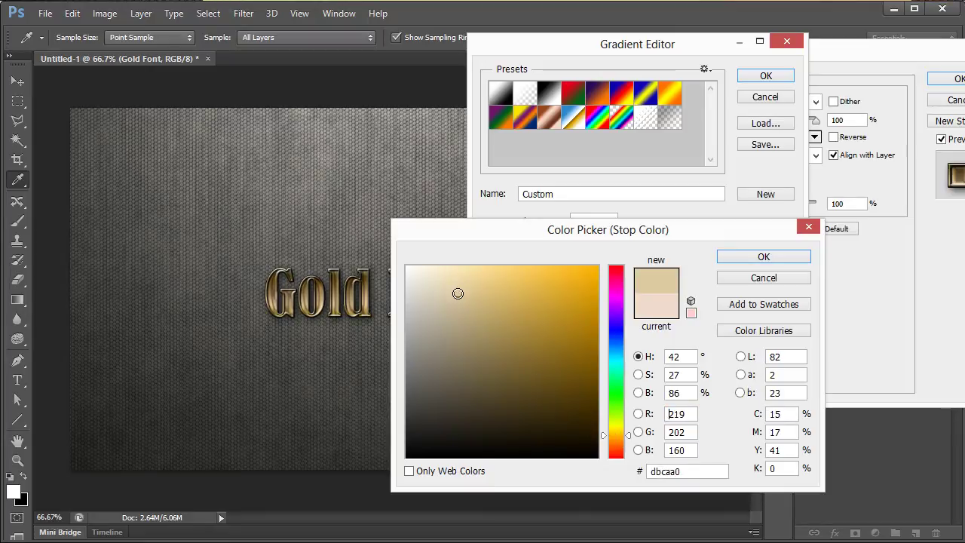
click(761, 254)
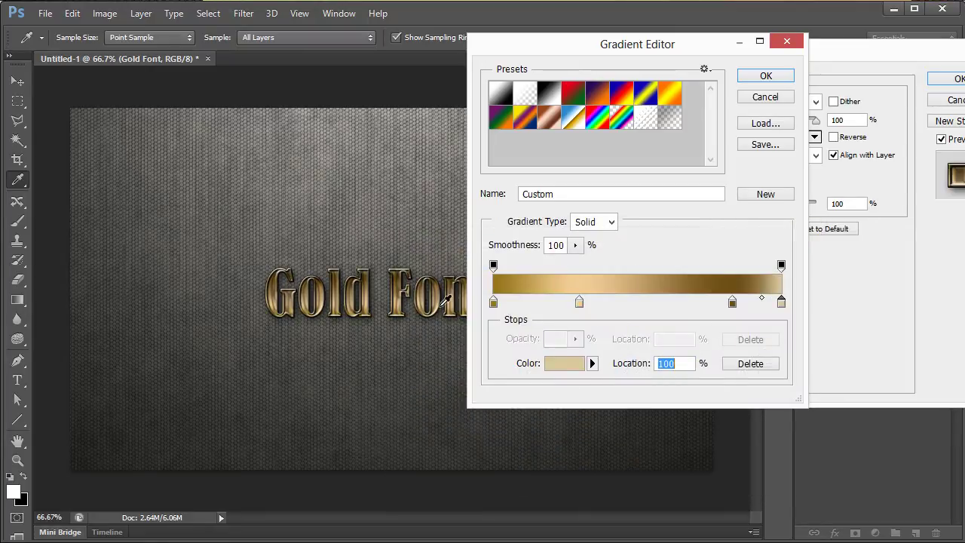
click(769, 79)
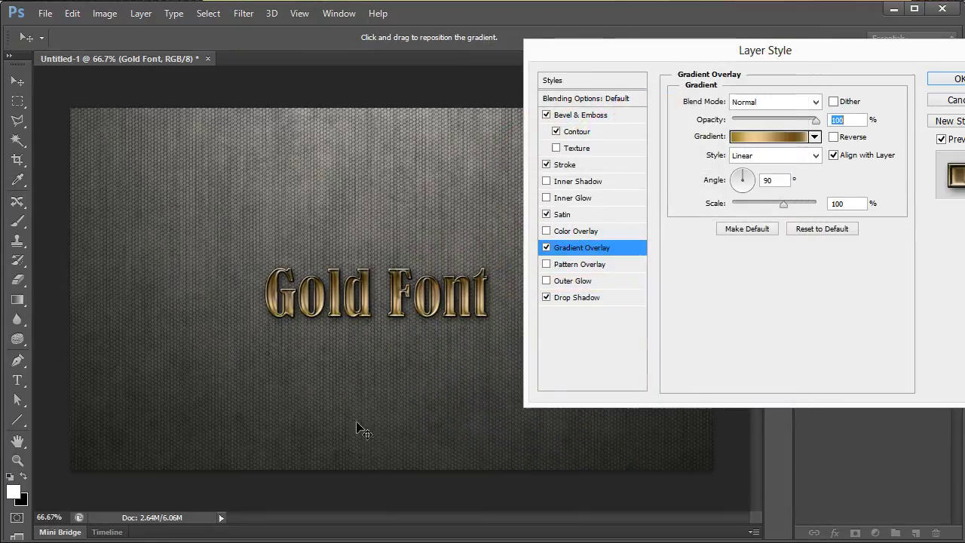
Apply the layer style and add a new empty layer for brush painting.
click(953, 79)
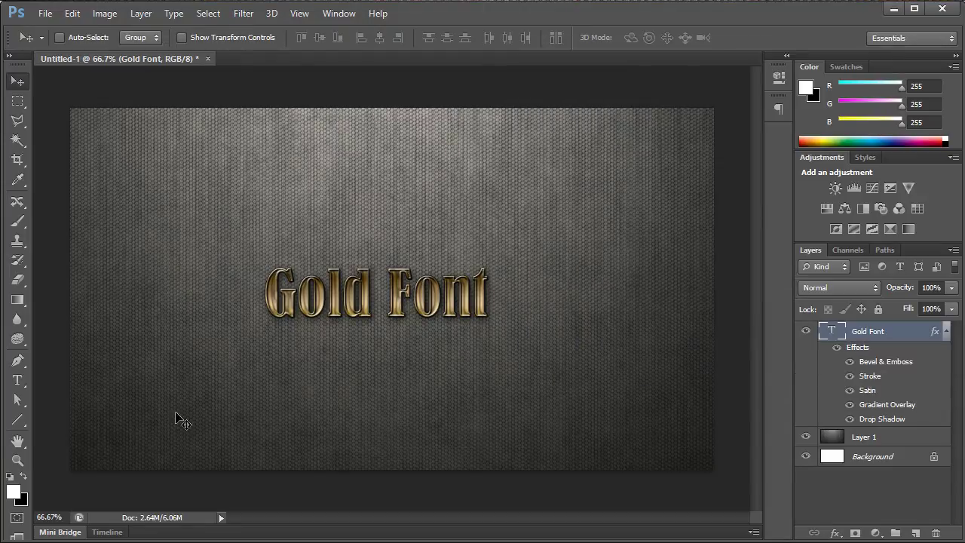
click(19, 221)
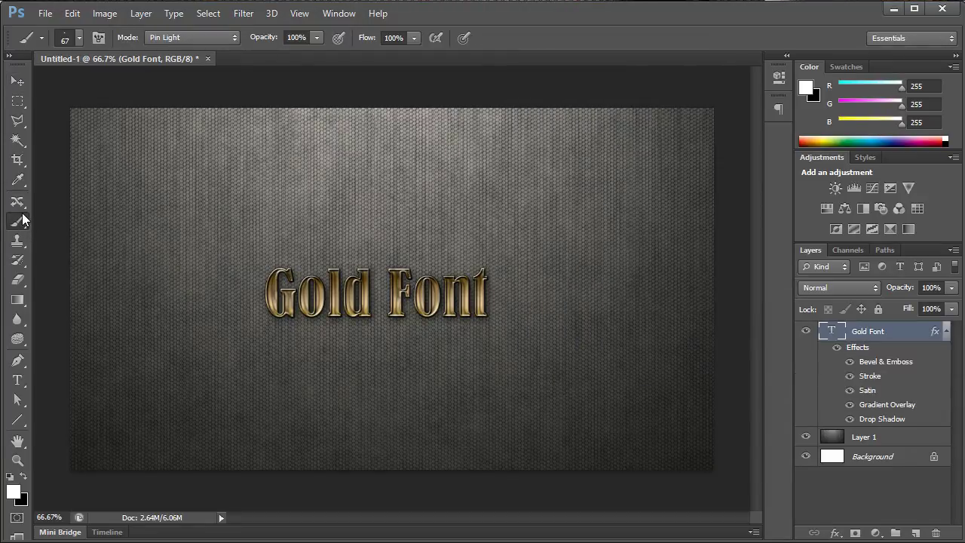
click(915, 532)
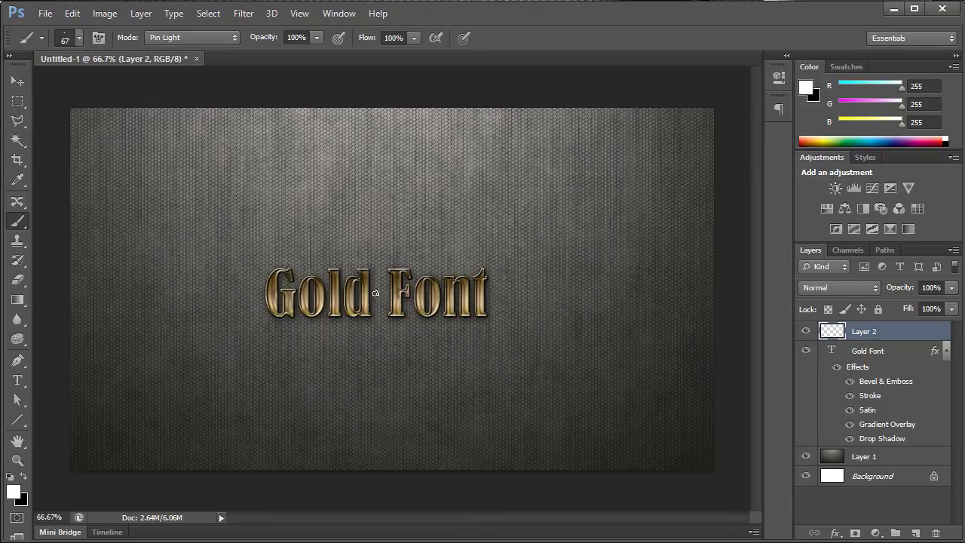
Stamp a white sparkle on the letter G using sparkle brush 14 at 59 px.
right_click(365, 280)
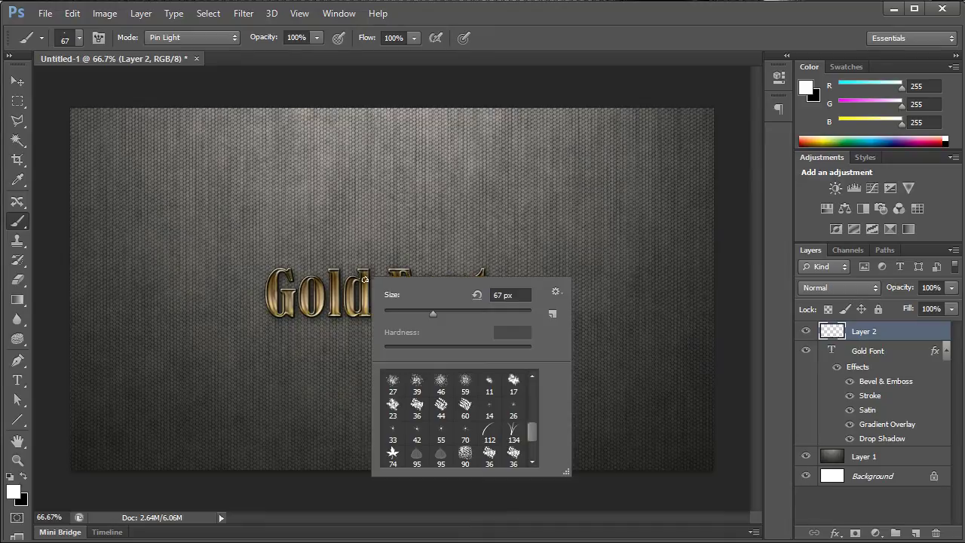
click(490, 407)
click(410, 315)
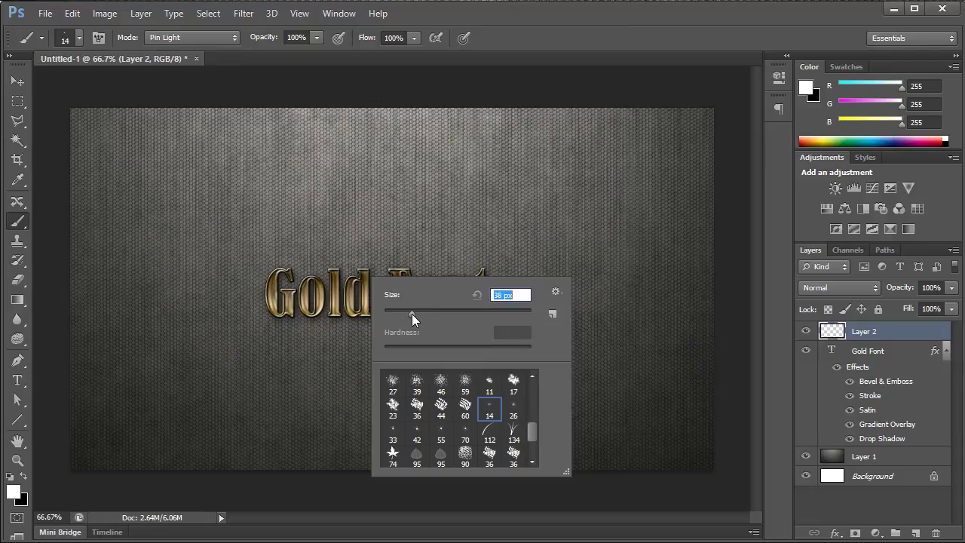
drag(418, 313, 424, 314)
click(356, 309)
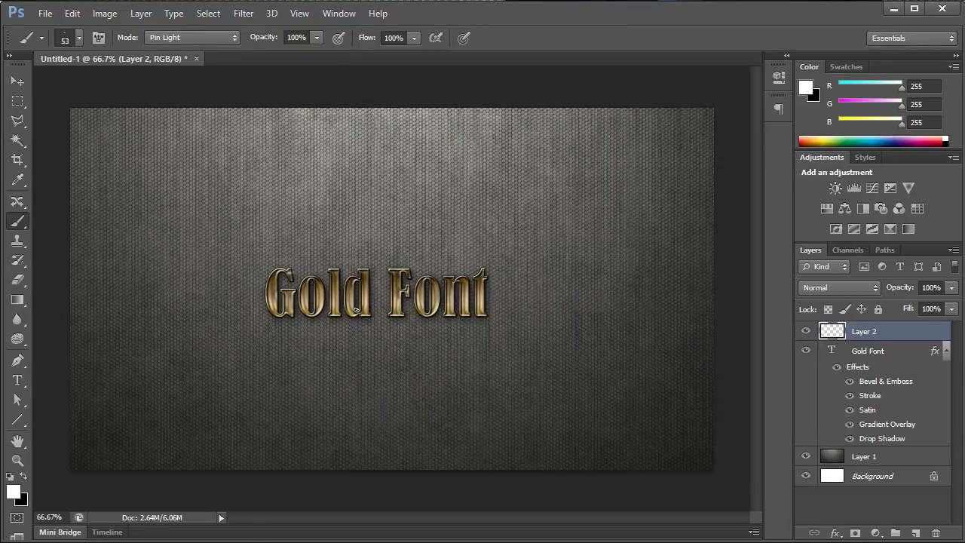
right_click(309, 285)
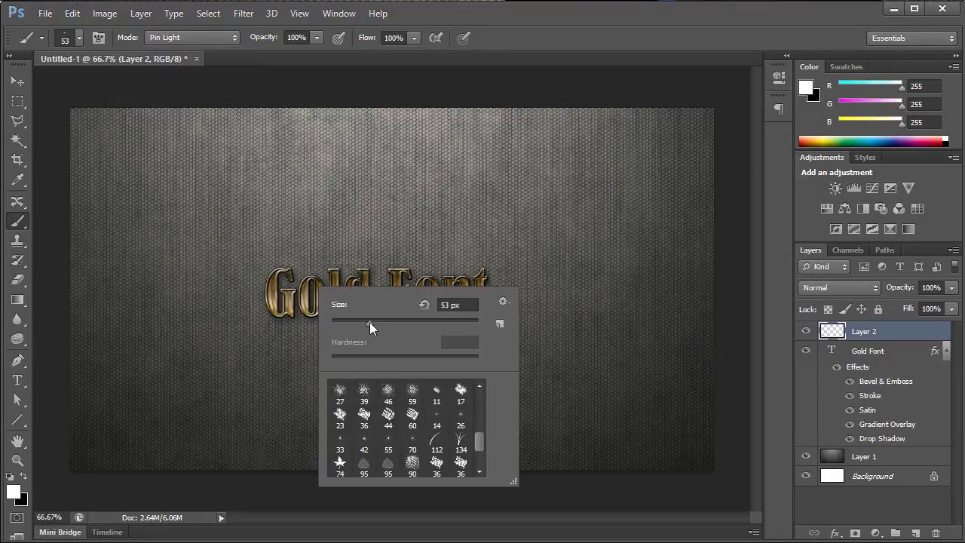
drag(369, 325, 375, 328)
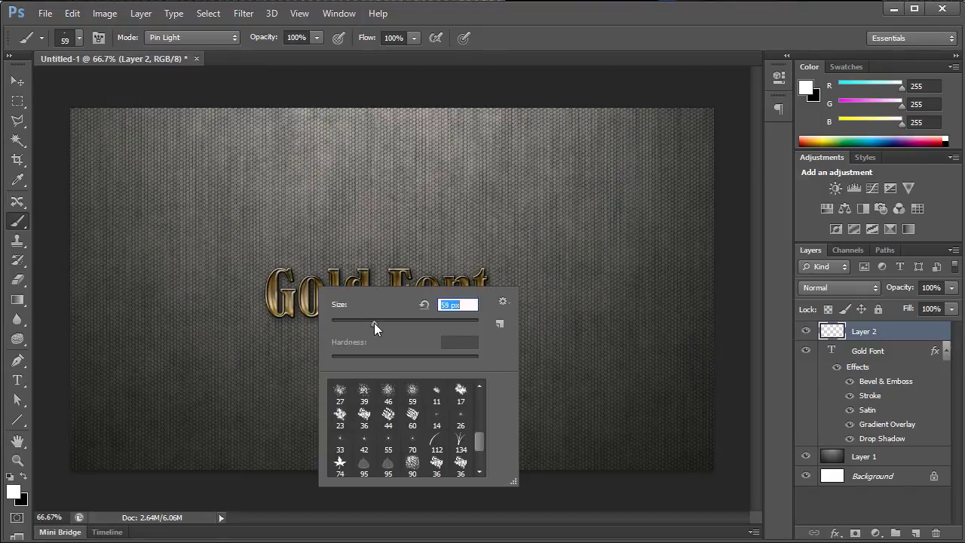
click(288, 270)
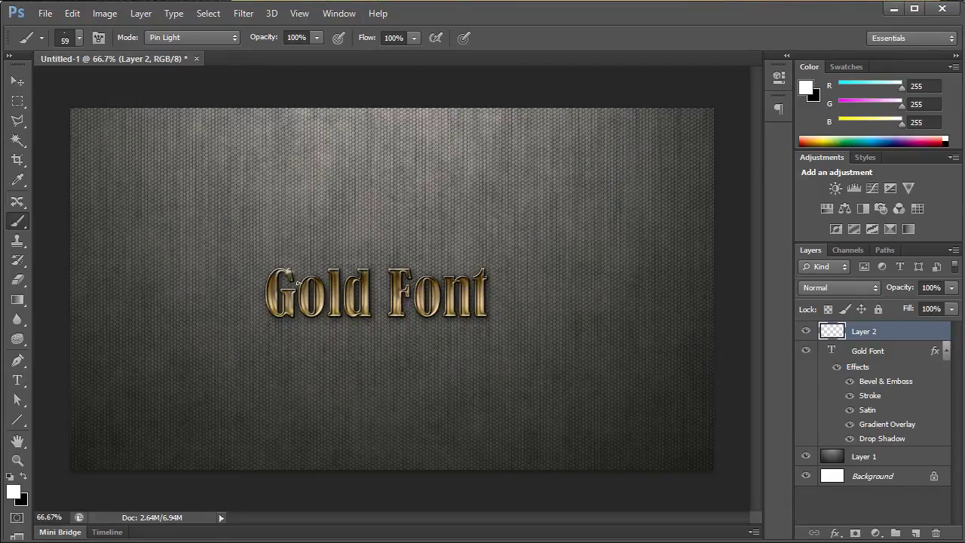
Stamp another white sparkle on the lettering with sparkle brush 26 at about 72 px.
right_click(427, 280)
click(557, 409)
drag(465, 312, 481, 316)
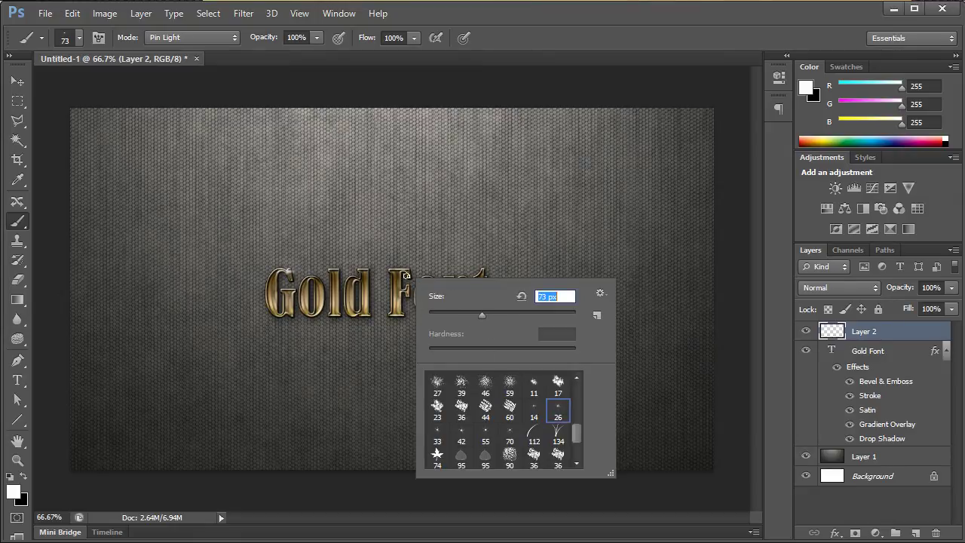
key(Return)
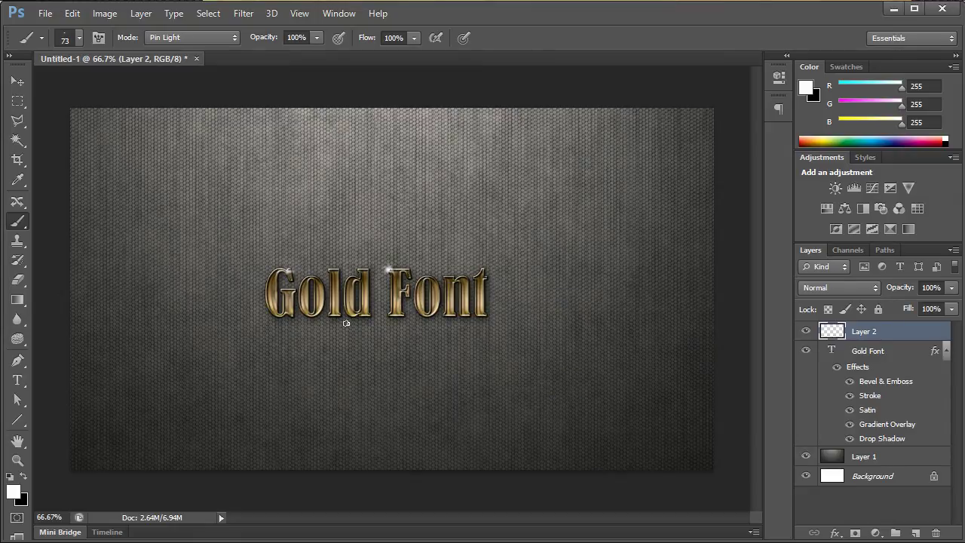
click(321, 313)
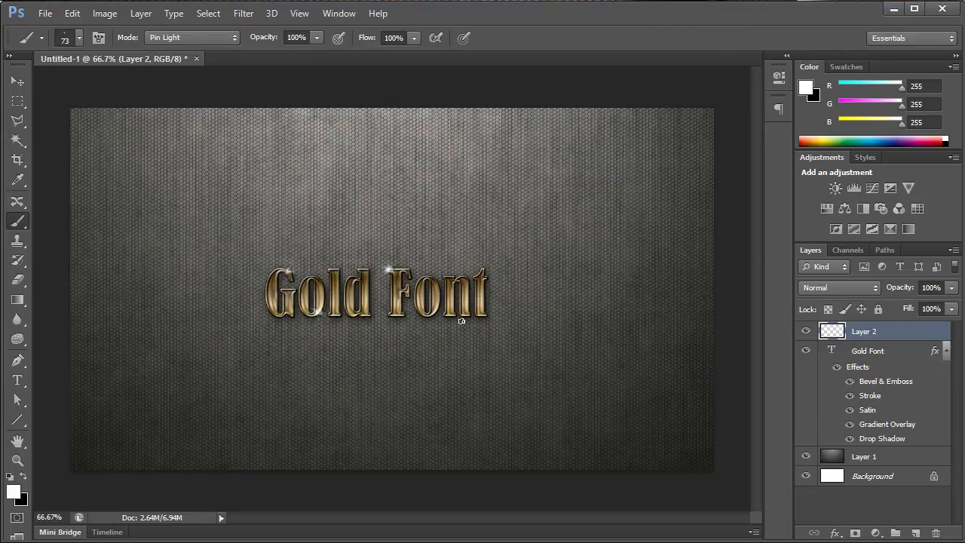
Switch back to sparkle brush 14 at 75 px.
right_click(482, 327)
click(608, 457)
click(483, 271)
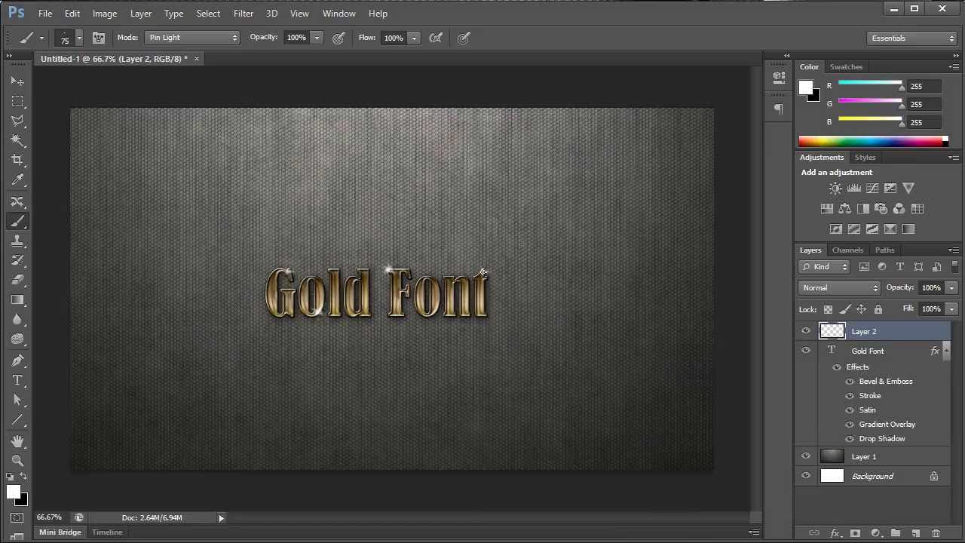